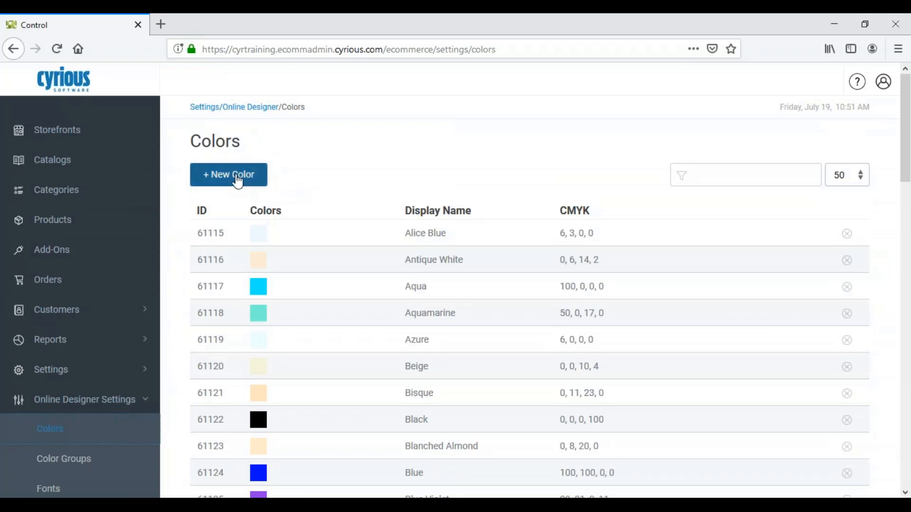
{"action": "left_click", "coordinate": [235, 178]}
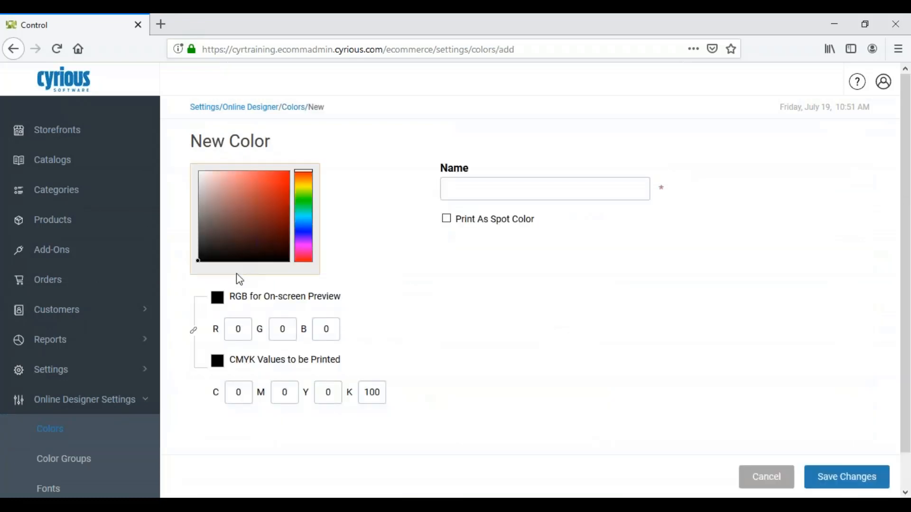
{"action": "double_click", "coordinate": [237, 328]}
{"action": "left_click", "coordinate": [474, 192]}
{"action": "left_click", "coordinate": [246, 216]}
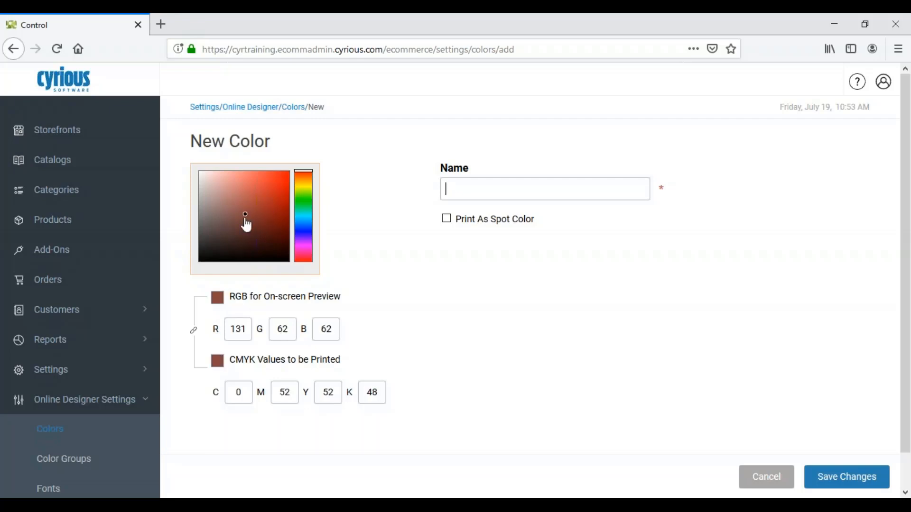
{"action": "left_click", "coordinate": [263, 205]}
{"action": "left_click", "coordinate": [240, 181]}
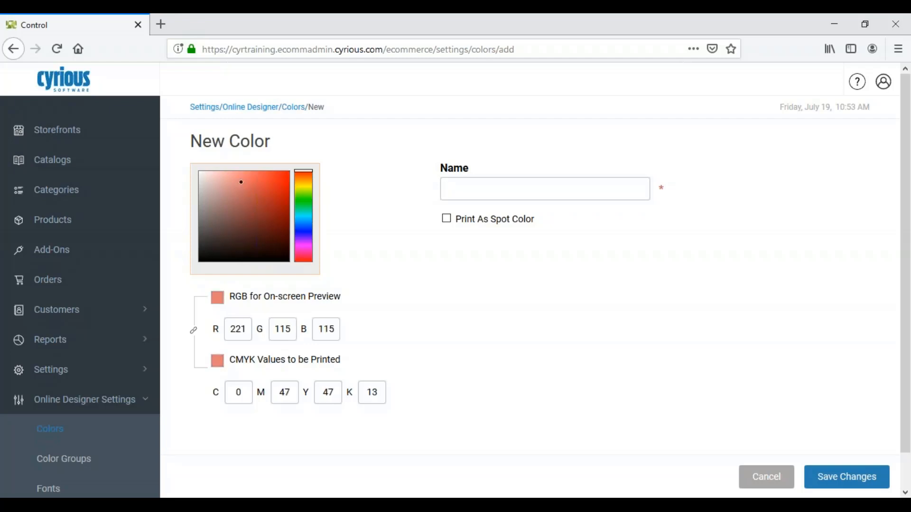
{"action": "left_click", "coordinate": [201, 176]}
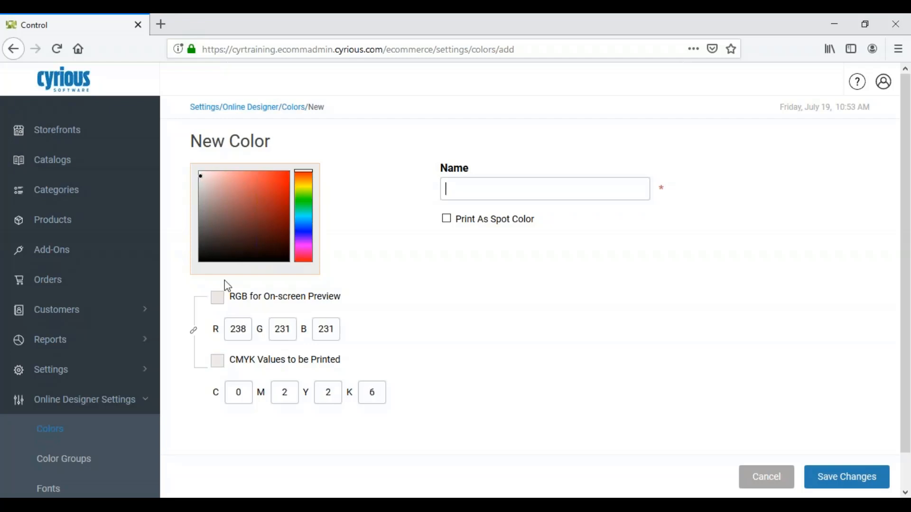
{"action": "left_click", "coordinate": [201, 171]}
{"action": "left_click", "coordinate": [200, 174]}
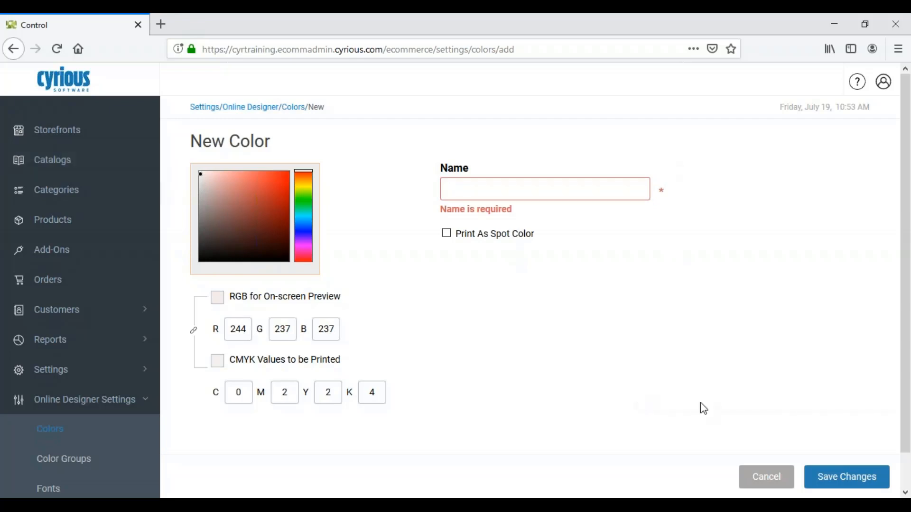
{"action": "left_click", "coordinate": [765, 491]}
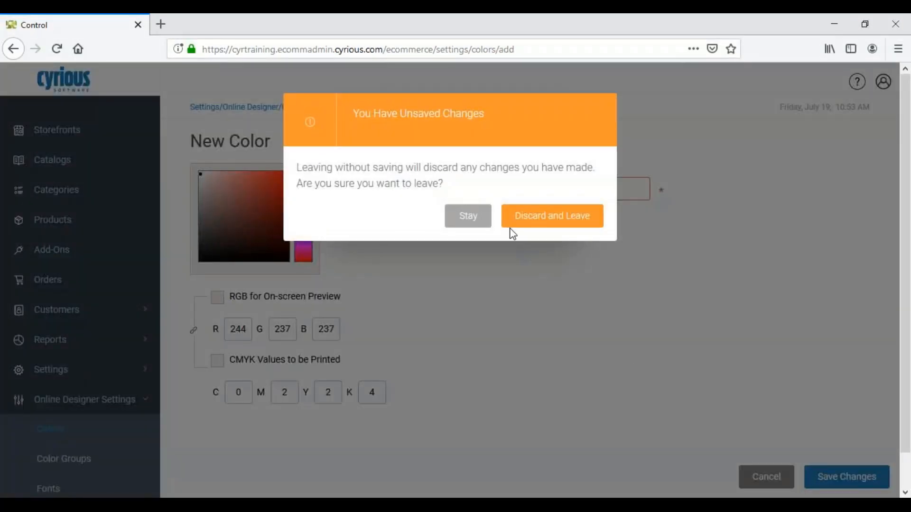
{"action": "left_click", "coordinate": [535, 225]}
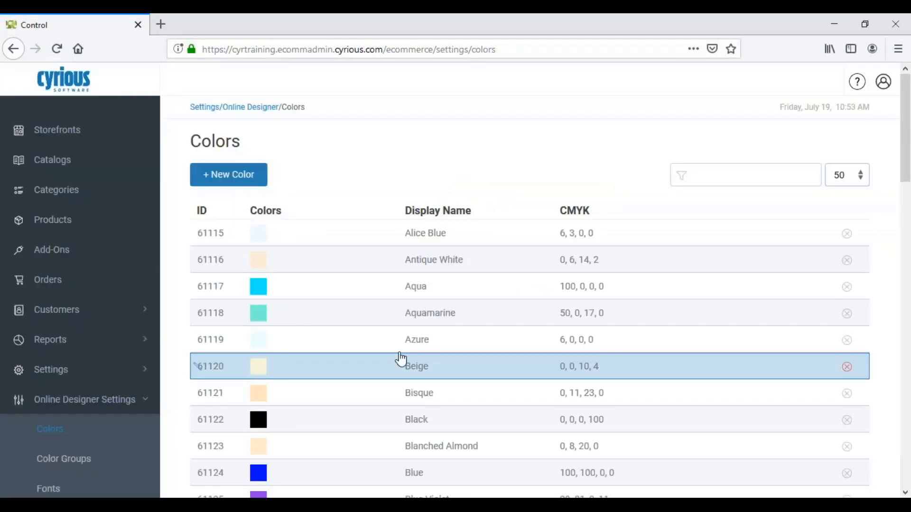
Open the Subway color group from the color groups and show its associated colors.
{"action": "left_click", "coordinate": [51, 469]}
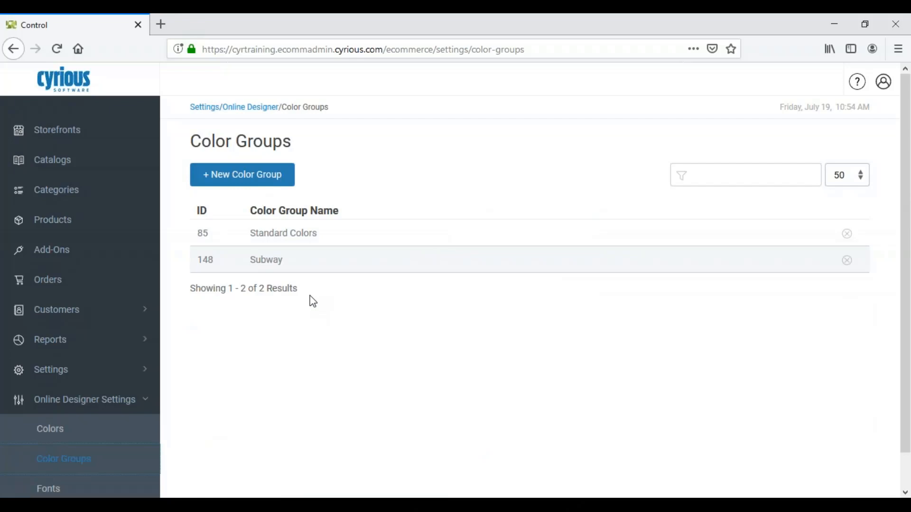
{"action": "left_click", "coordinate": [285, 269]}
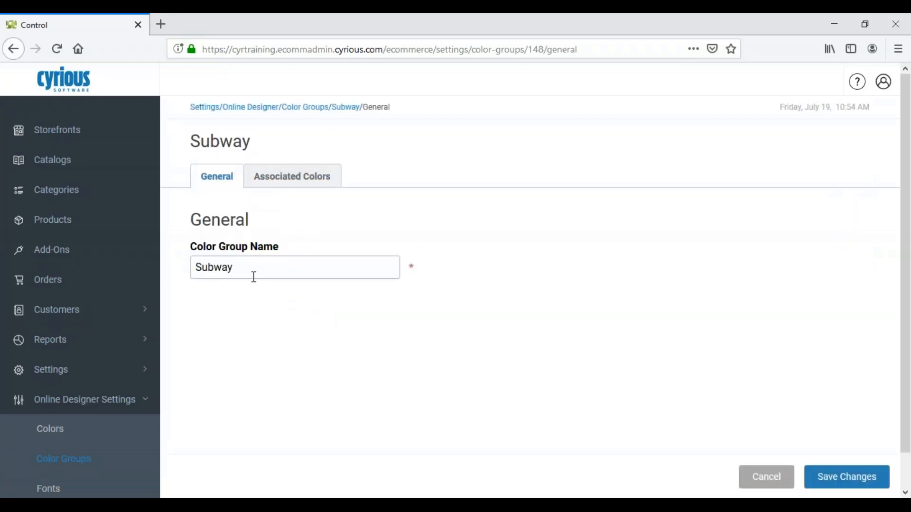
{"action": "left_click_drag", "start_coordinate": [252, 276], "coordinate": [167, 284]}
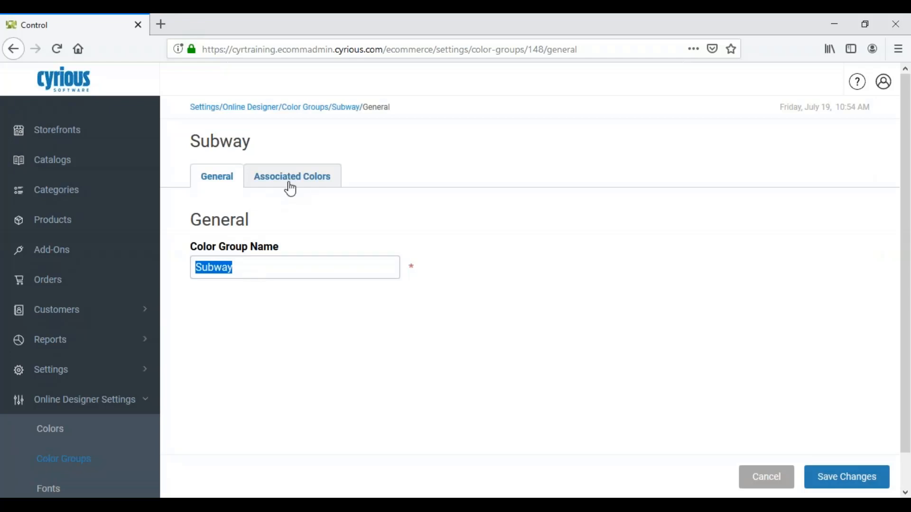
{"action": "left_click", "coordinate": [291, 189]}
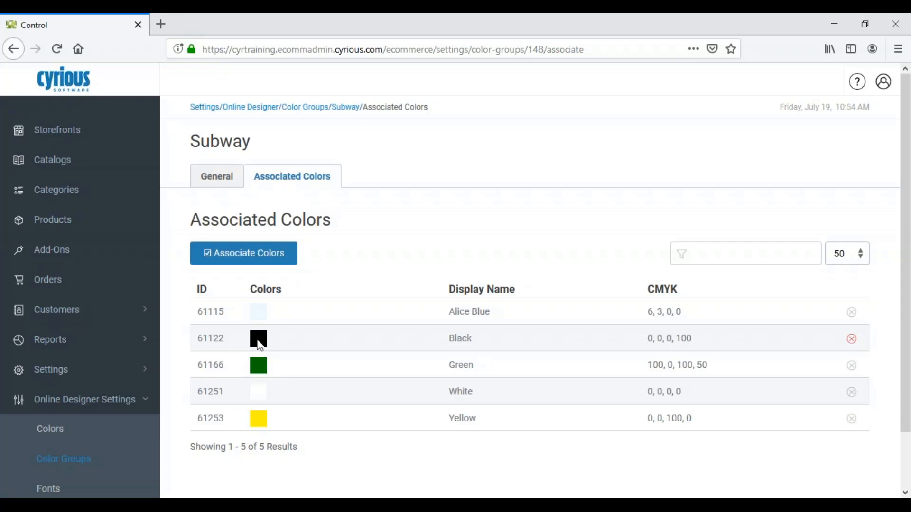
Start editing the Subway group's color associations and deselect Alice Blue.
{"action": "left_click", "coordinate": [231, 262]}
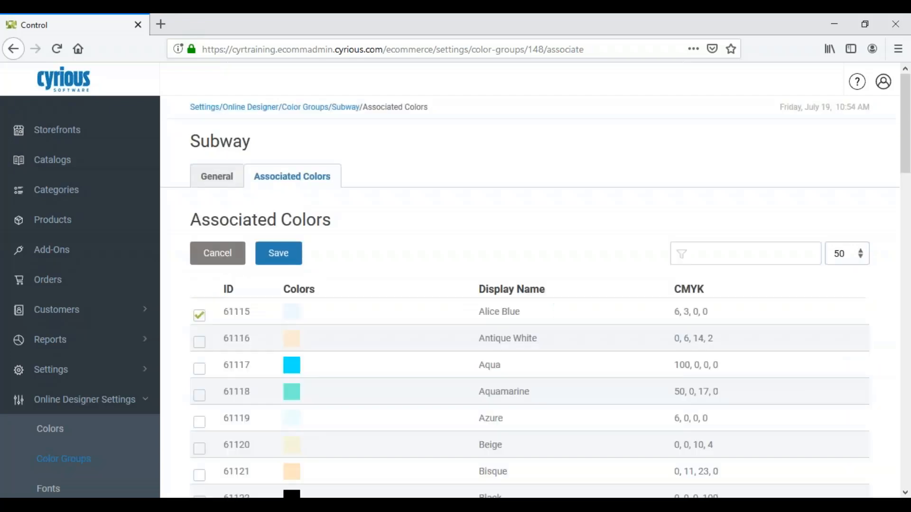
{"action": "left_click", "coordinate": [199, 318]}
{"action": "scroll", "coordinate": [251, 345], "scroll_direction": "down", "scroll_amount": 8}
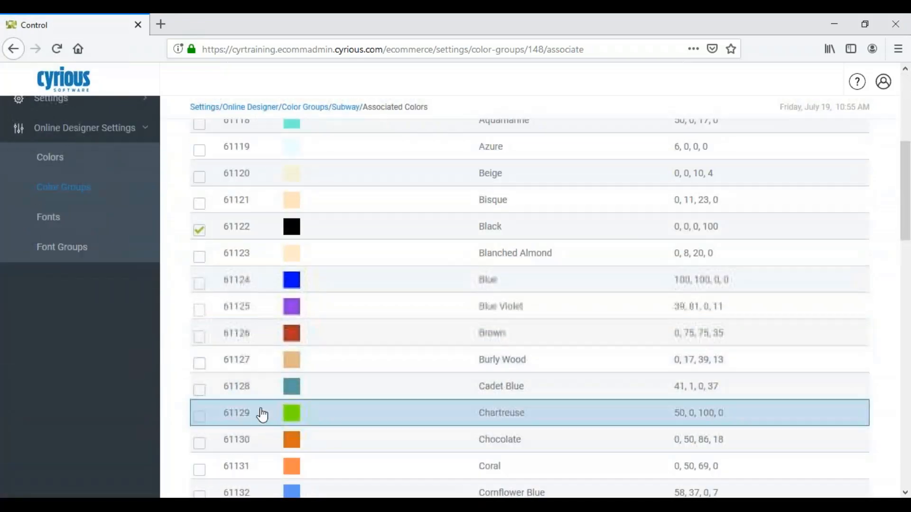
{"action": "scroll", "coordinate": [260, 417], "scroll_direction": "down", "scroll_amount": 1}
{"action": "scroll", "coordinate": [260, 413], "scroll_direction": "up", "scroll_amount": 9}
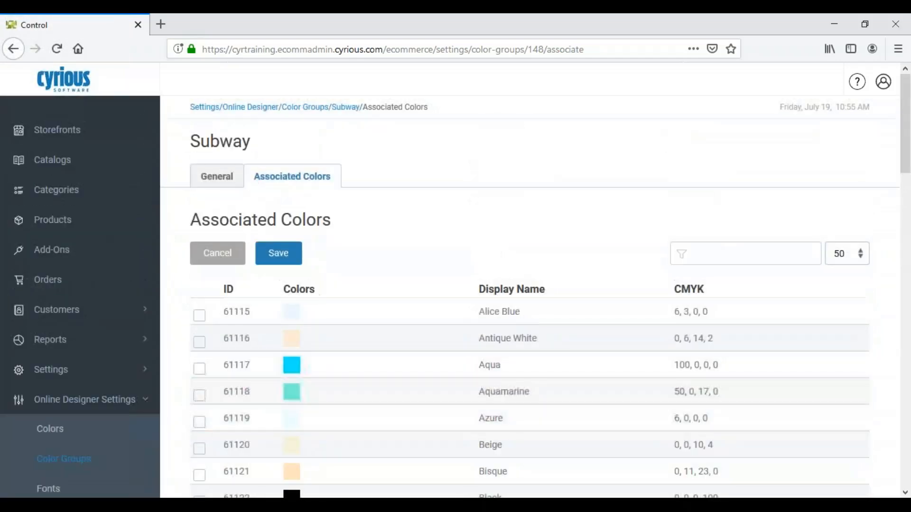
Filter the available colors by "gree" and look through the matching greens.
{"action": "left_click", "coordinate": [725, 249]}
{"action": "type", "text": "gree"}
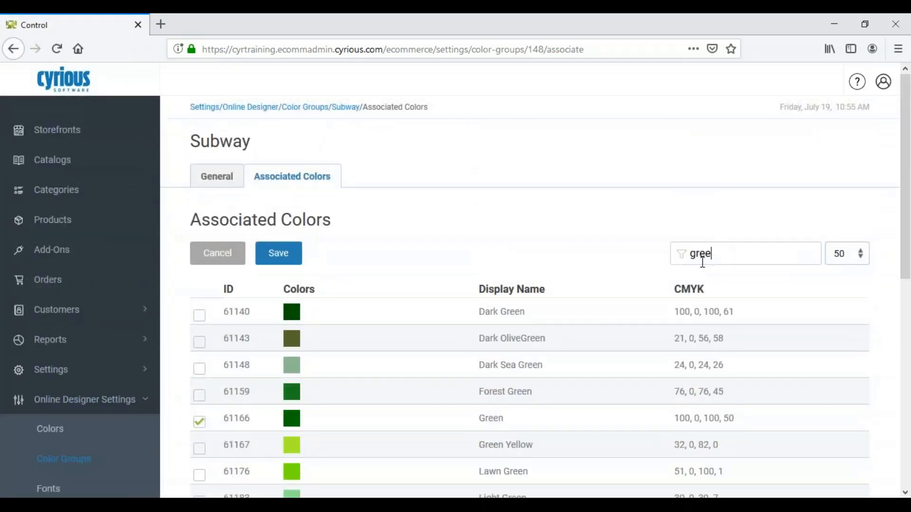
{"action": "left_click", "coordinate": [473, 310]}
{"action": "scroll", "coordinate": [472, 310], "scroll_direction": "down", "scroll_amount": 3}
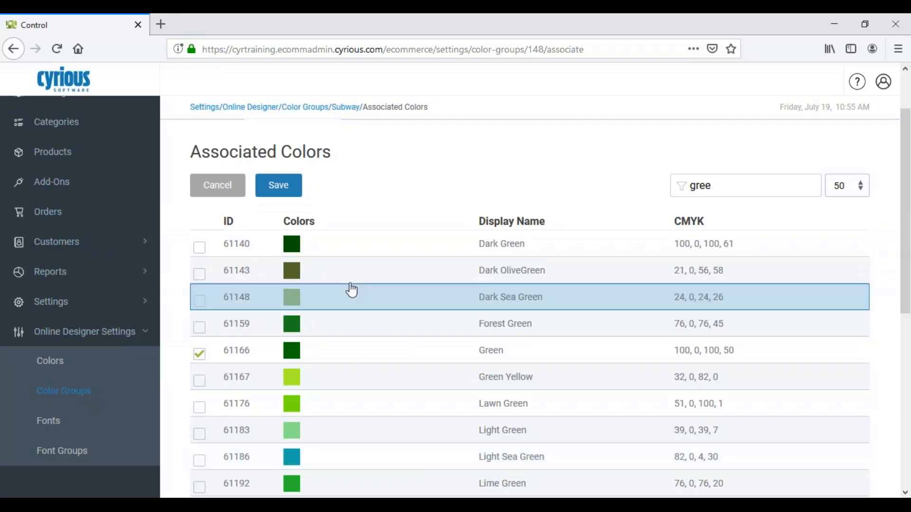
{"action": "scroll", "coordinate": [350, 288], "scroll_direction": "up", "scroll_amount": 3}
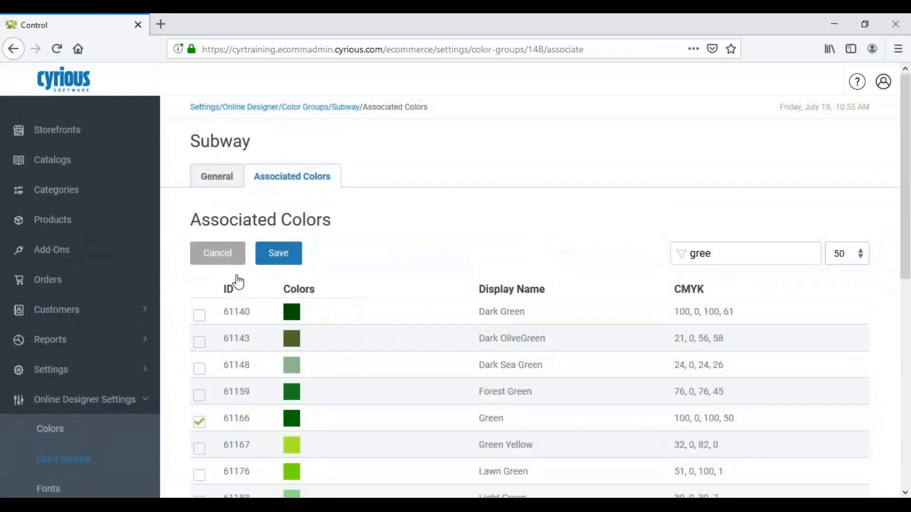
Save the Subway group's color associations and its general settings.
{"action": "left_click", "coordinate": [276, 259]}
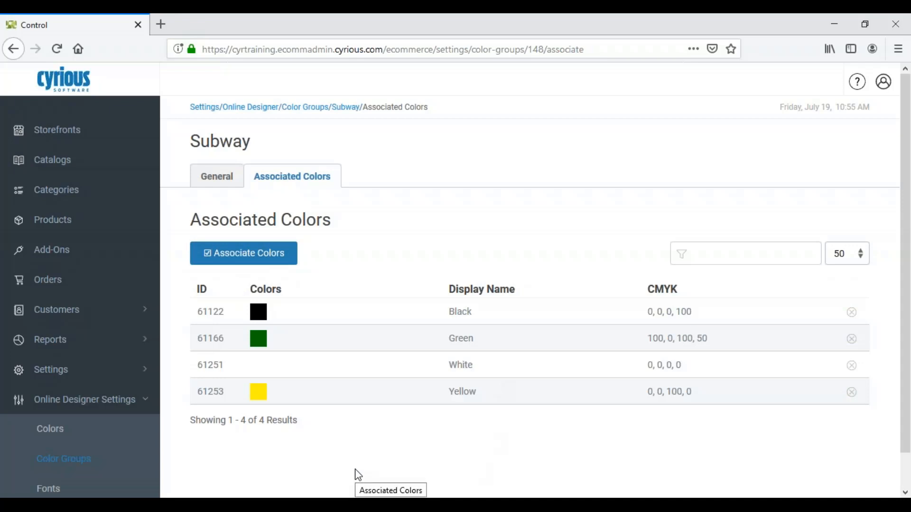
{"action": "left_click", "coordinate": [221, 184]}
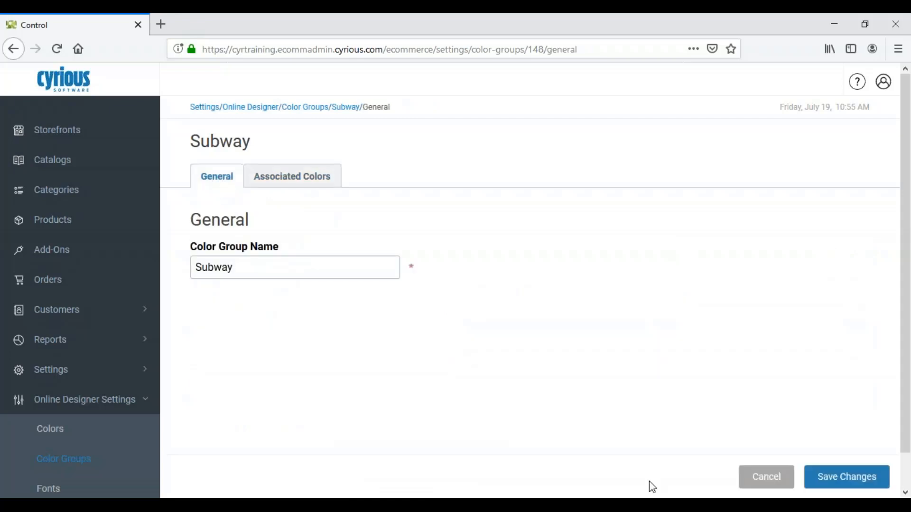
{"action": "left_click", "coordinate": [848, 482]}
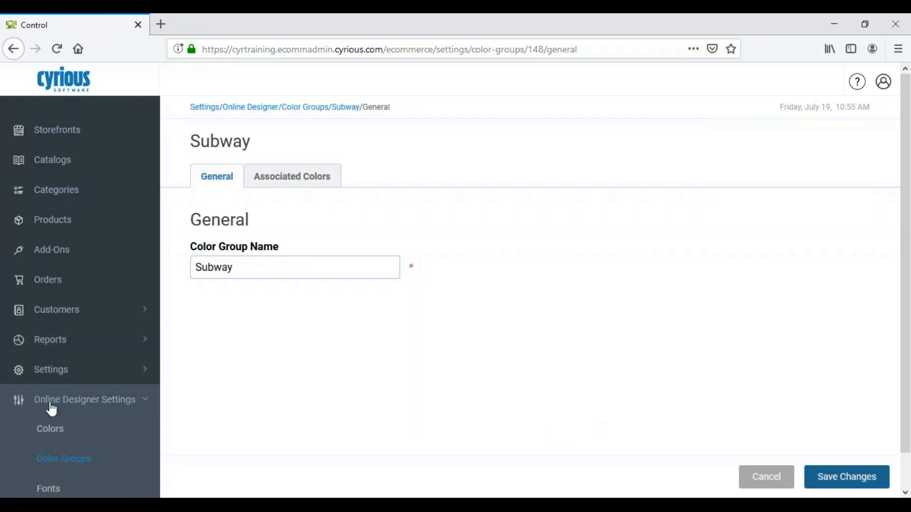
Open the Online Designer font settings and look through the full list of system fonts.
{"action": "scroll", "coordinate": [61, 411], "scroll_direction": "down", "scroll_amount": 1}
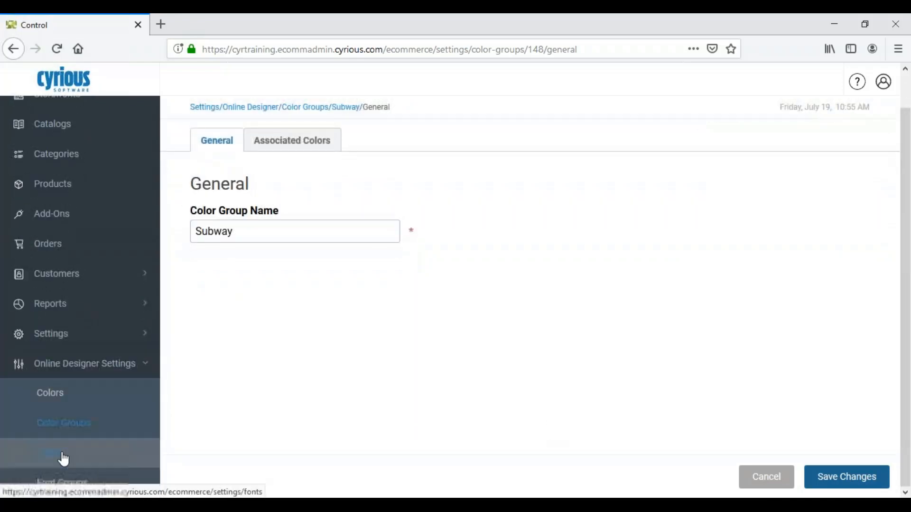
{"action": "left_click", "coordinate": [63, 459]}
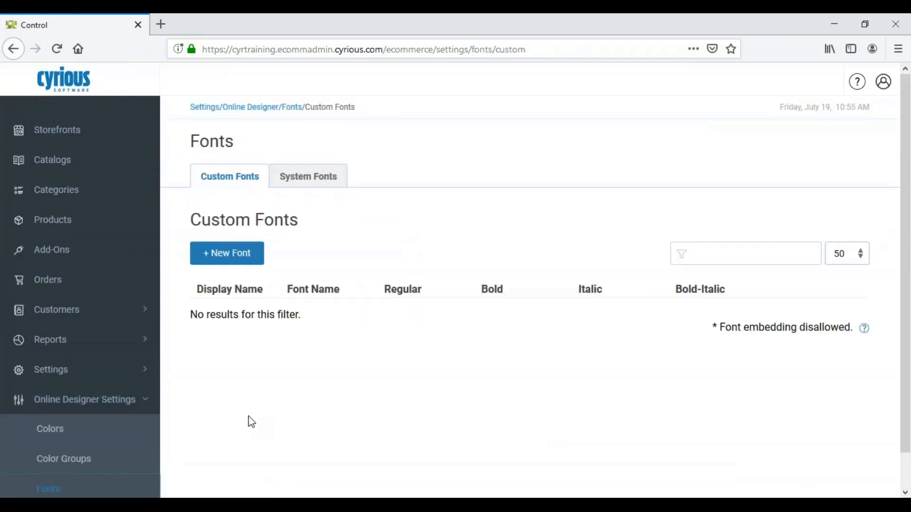
{"action": "left_click", "coordinate": [325, 188]}
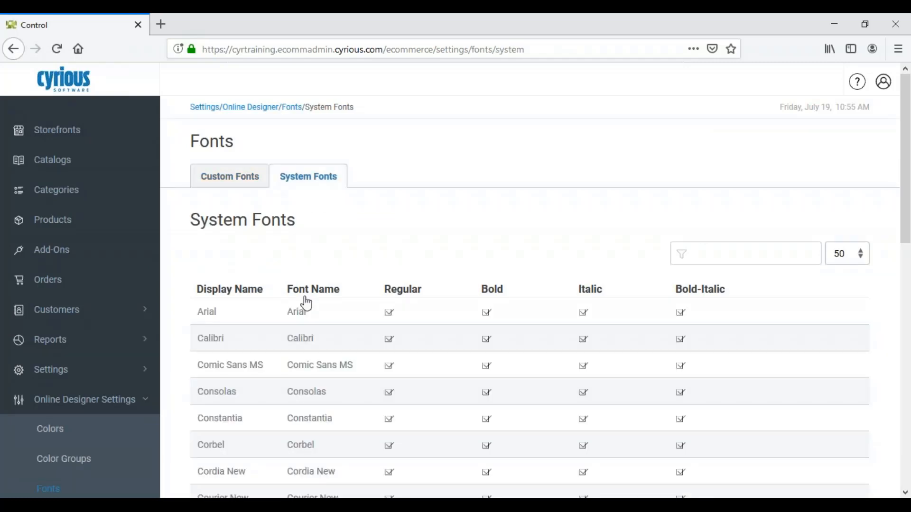
{"action": "scroll", "coordinate": [305, 300], "scroll_direction": "down", "scroll_amount": 2}
{"action": "scroll", "coordinate": [306, 302], "scroll_direction": "down", "scroll_amount": 5}
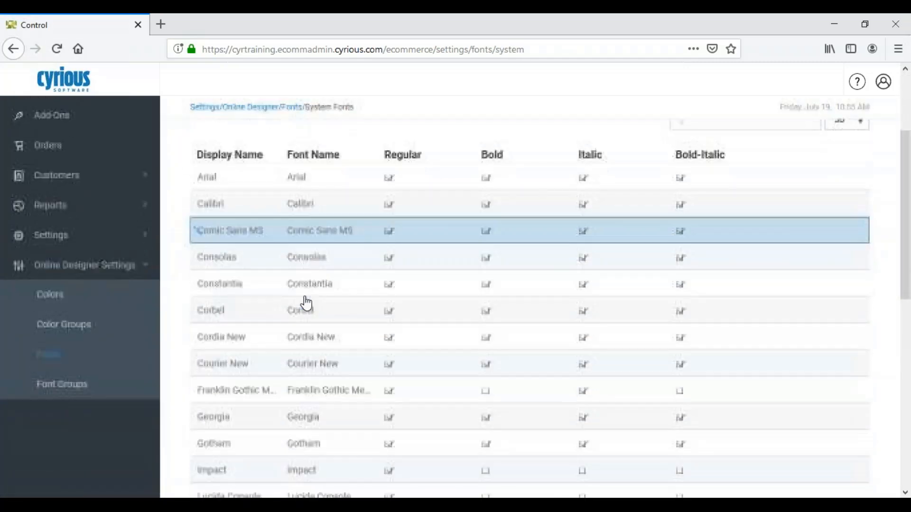
{"action": "scroll", "coordinate": [306, 303], "scroll_direction": "down", "scroll_amount": 10}
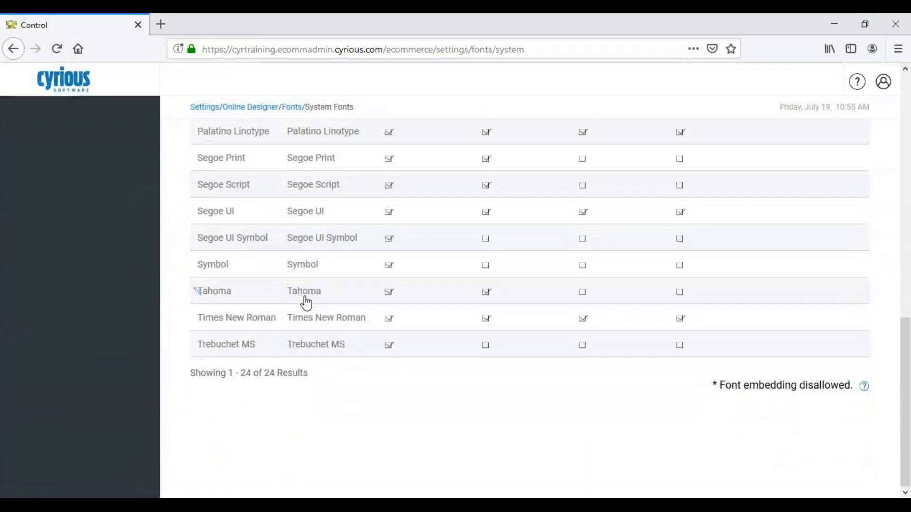
{"action": "scroll", "coordinate": [305, 302], "scroll_direction": "up", "scroll_amount": 18}
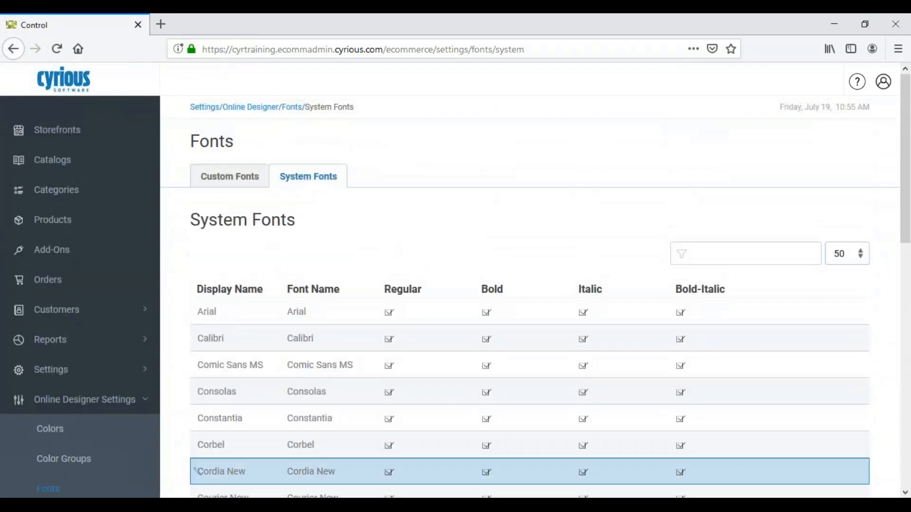
Open the new custom font form and read its supported formats, licensing notes and upload fields.
{"action": "left_click", "coordinate": [229, 179]}
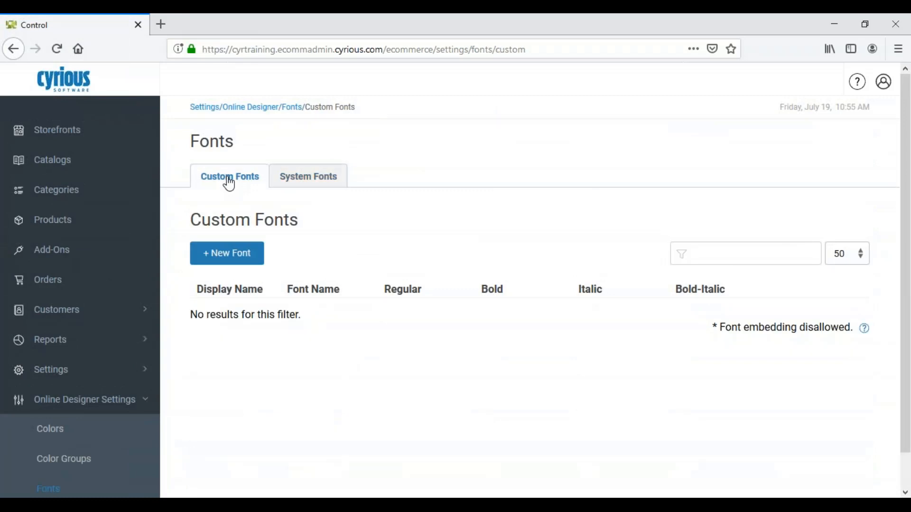
{"action": "left_click", "coordinate": [228, 256]}
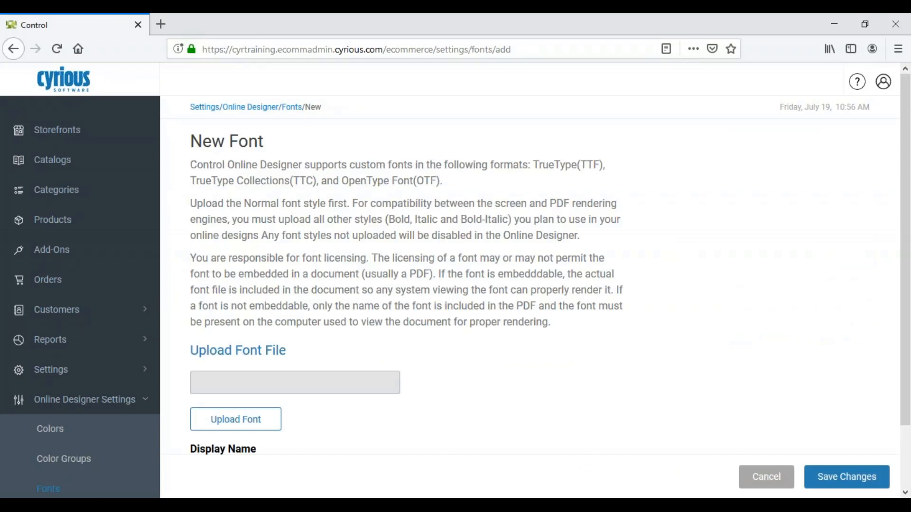
{"action": "left_click_drag", "start_coordinate": [191, 258], "coordinate": [369, 258]}
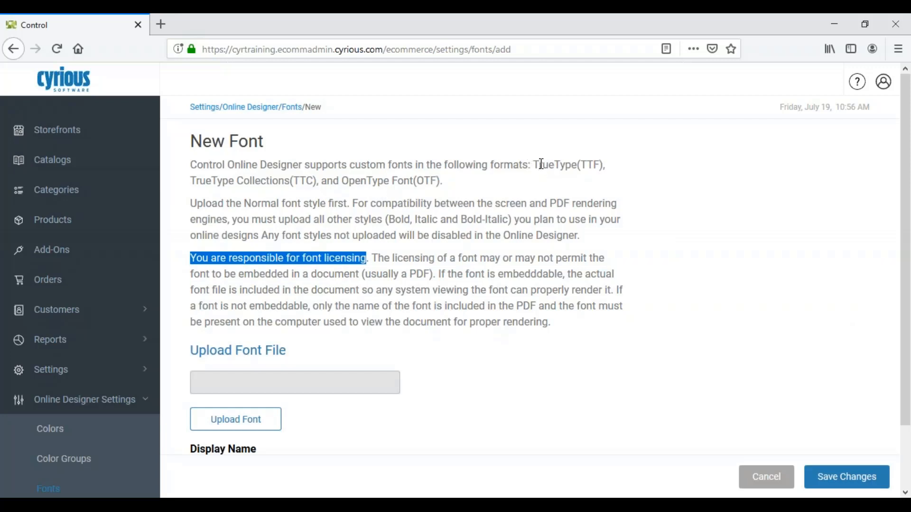
{"action": "left_click_drag", "start_coordinate": [533, 162], "coordinate": [605, 165]}
{"action": "left_click", "coordinate": [605, 165]}
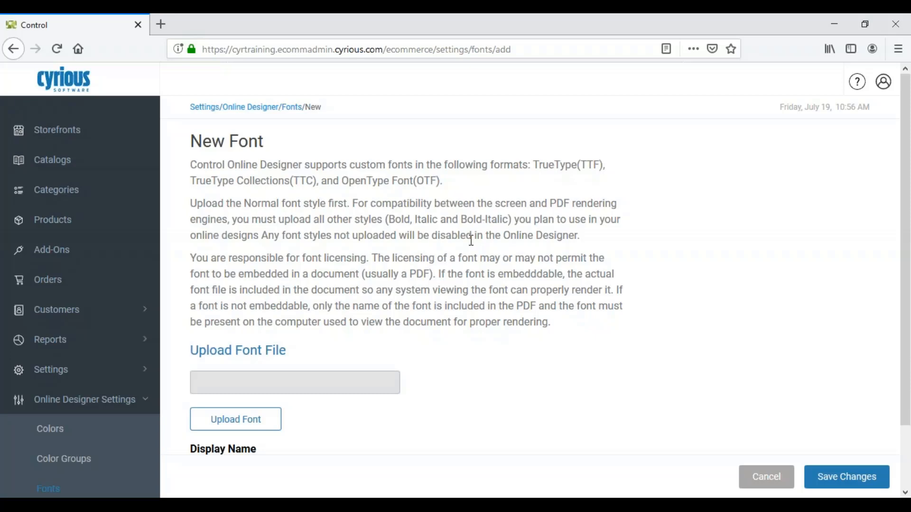
{"action": "scroll", "coordinate": [471, 240], "scroll_direction": "down", "scroll_amount": 3}
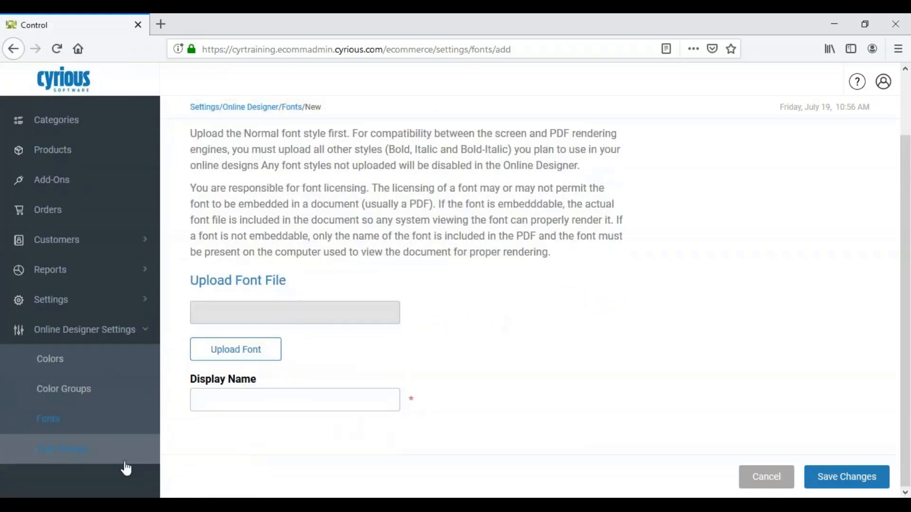
Open the font group named test and show its general settings with the group name field active.
{"action": "left_click", "coordinate": [49, 461]}
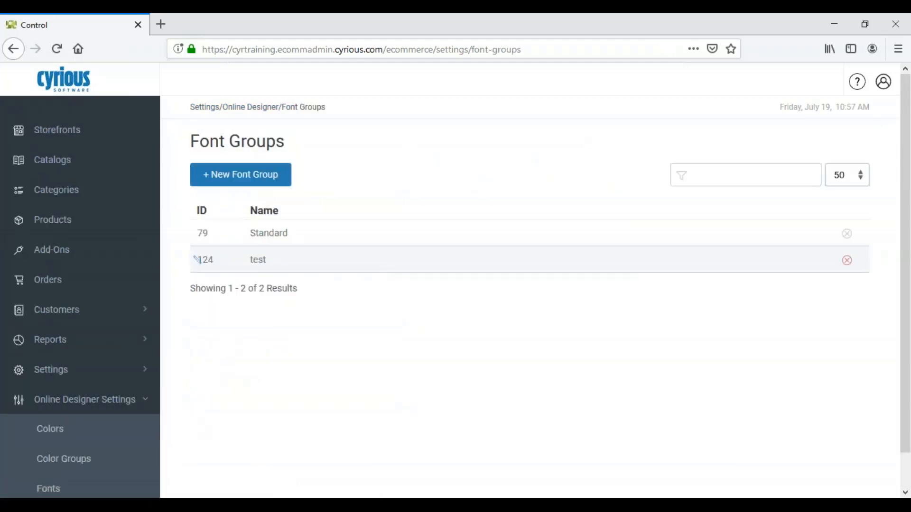
{"action": "left_click", "coordinate": [232, 274]}
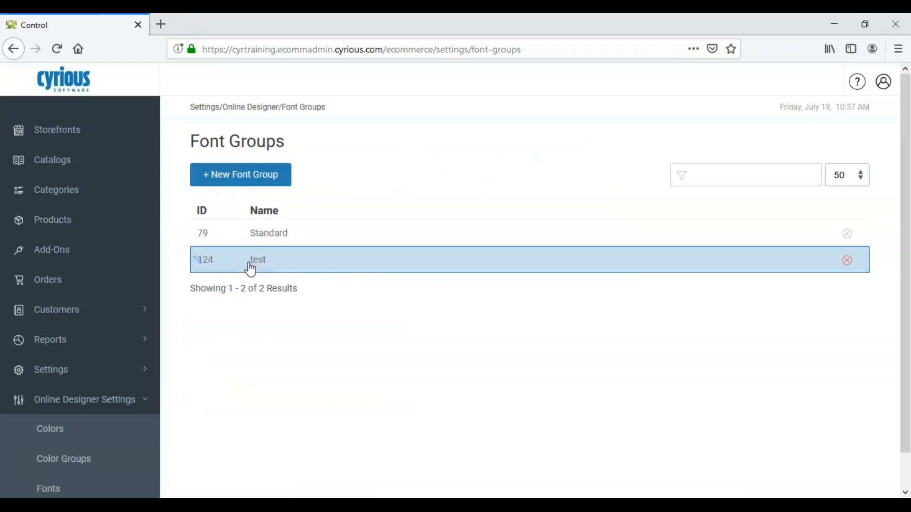
{"action": "left_click", "coordinate": [247, 265]}
{"action": "left_click", "coordinate": [252, 267]}
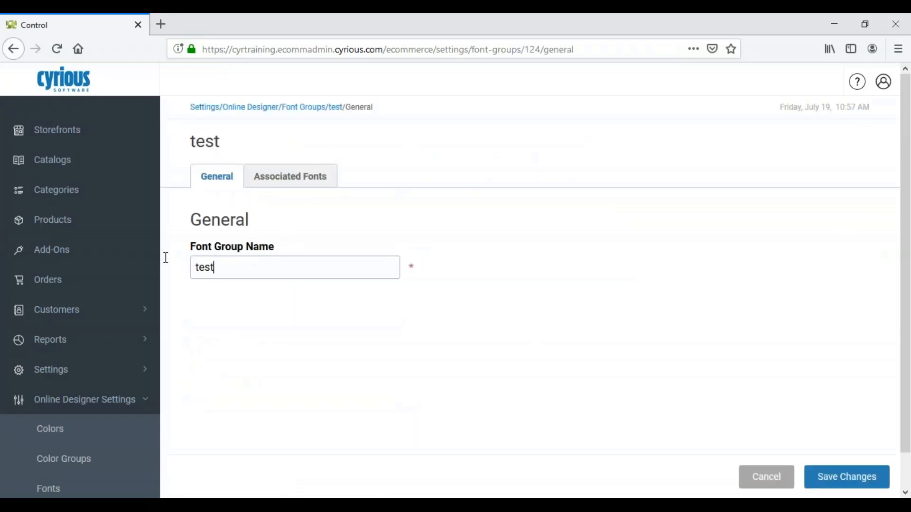
Show the fonts associated with the test font group.
{"action": "key", "text": "ctrl+a"}
{"action": "left_click", "coordinate": [287, 185]}
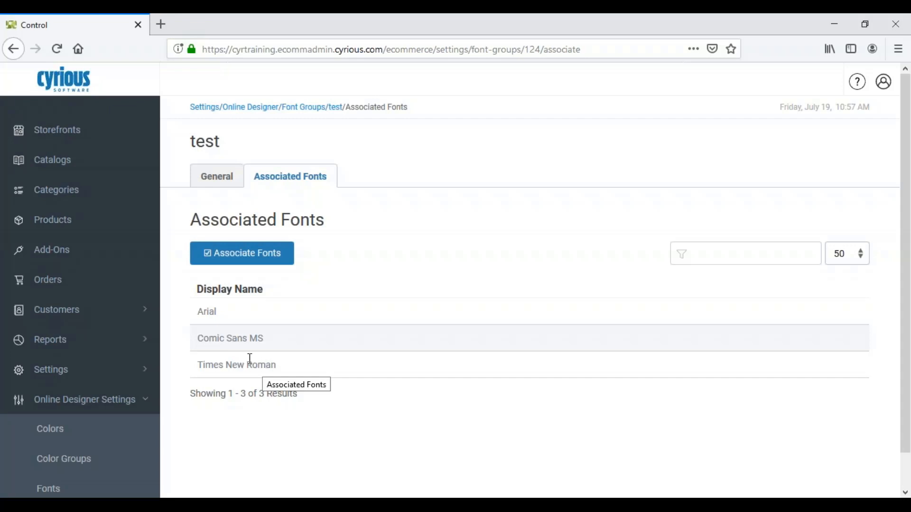
Open the product Cyrious Business Cards Box of 100 and show its image and customization settings.
{"action": "left_click", "coordinate": [60, 231]}
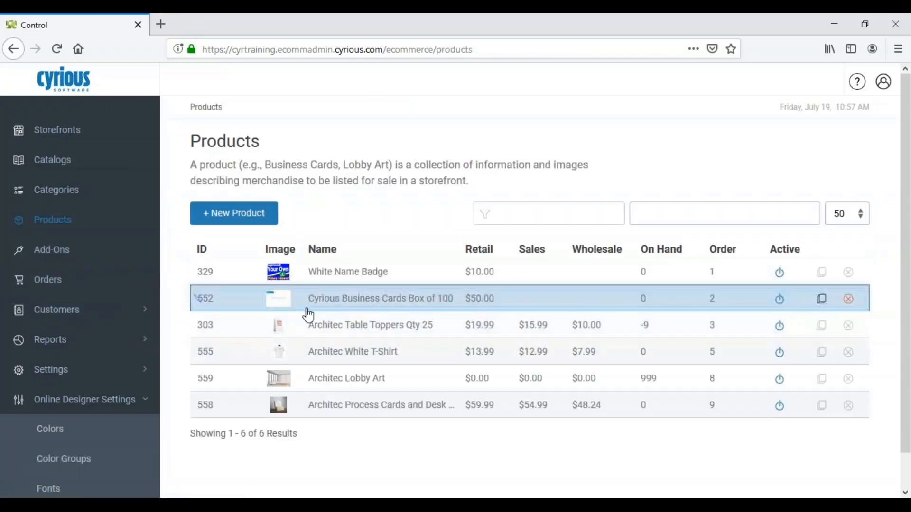
{"action": "left_click", "coordinate": [314, 304]}
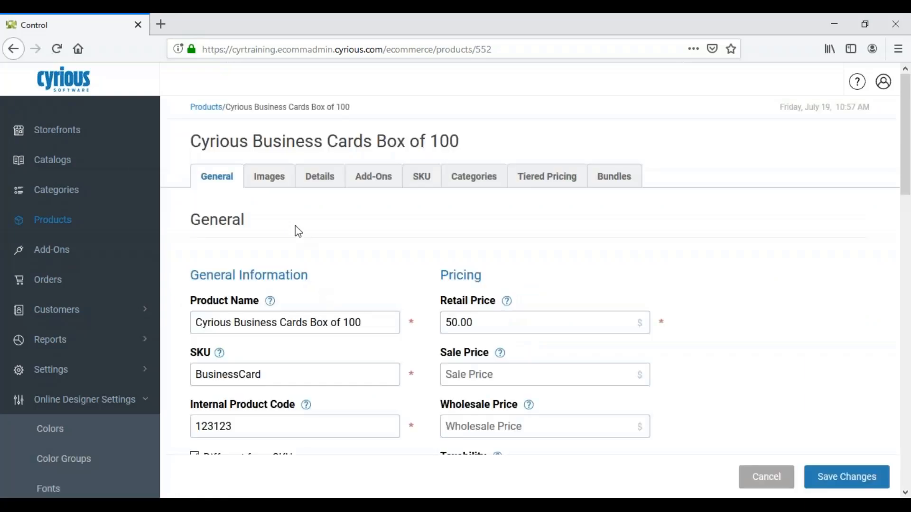
{"action": "left_click", "coordinate": [275, 181]}
{"action": "left_click", "coordinate": [268, 177]}
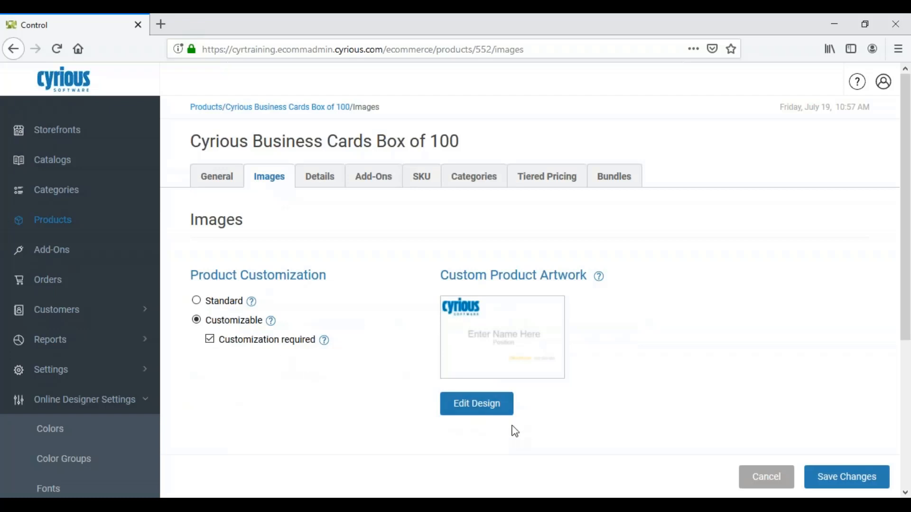
Open the product's custom artwork design, review its user permissions, available fonts and colors, and leave the designer without saving.
{"action": "left_click", "coordinate": [474, 404]}
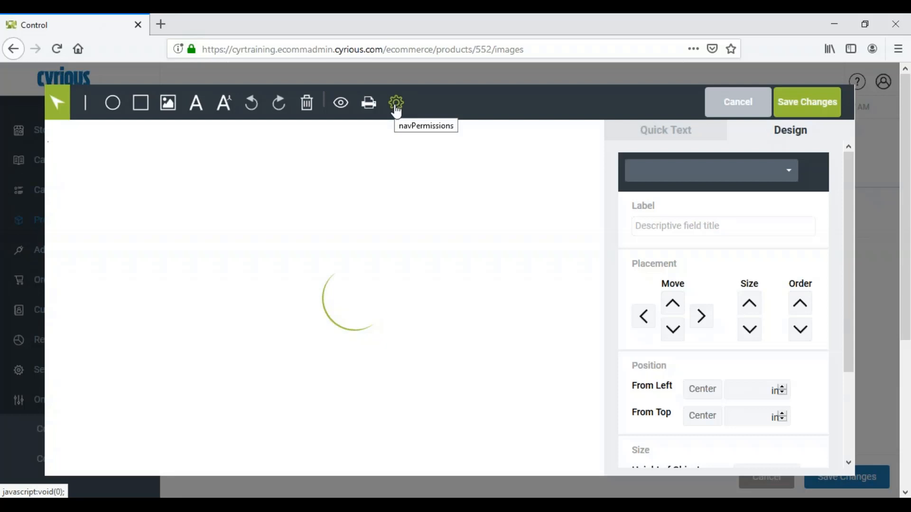
{"action": "left_click", "coordinate": [397, 105]}
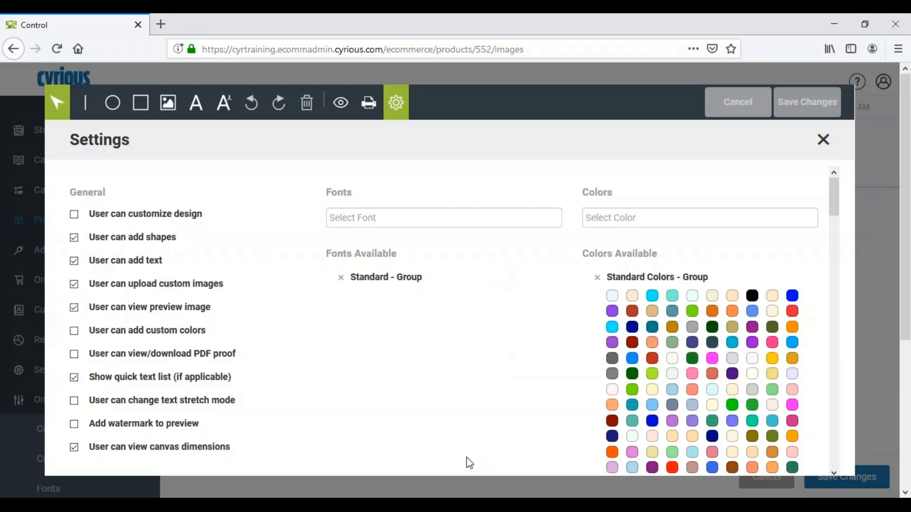
{"action": "left_click", "coordinate": [823, 139]}
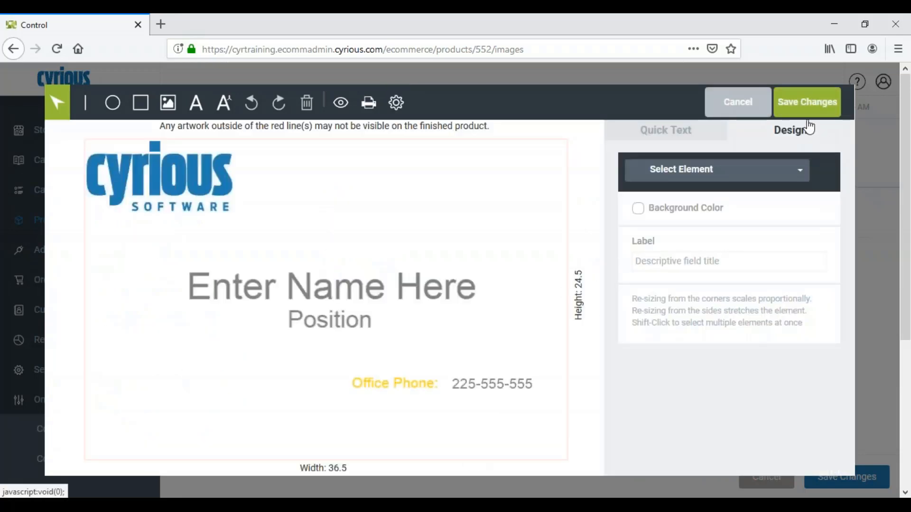
{"action": "left_click", "coordinate": [756, 113]}
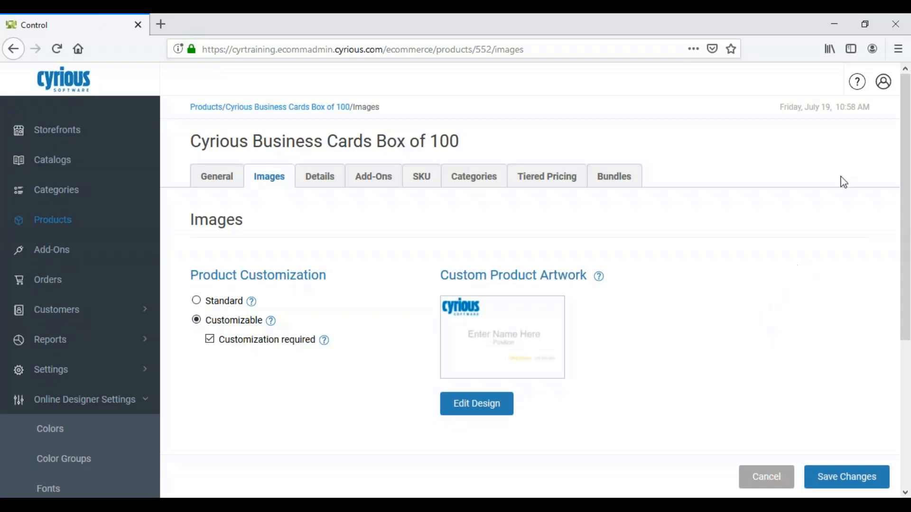
Show the available help resources for the knowledgebase and support requests.
{"action": "left_click", "coordinate": [859, 94]}
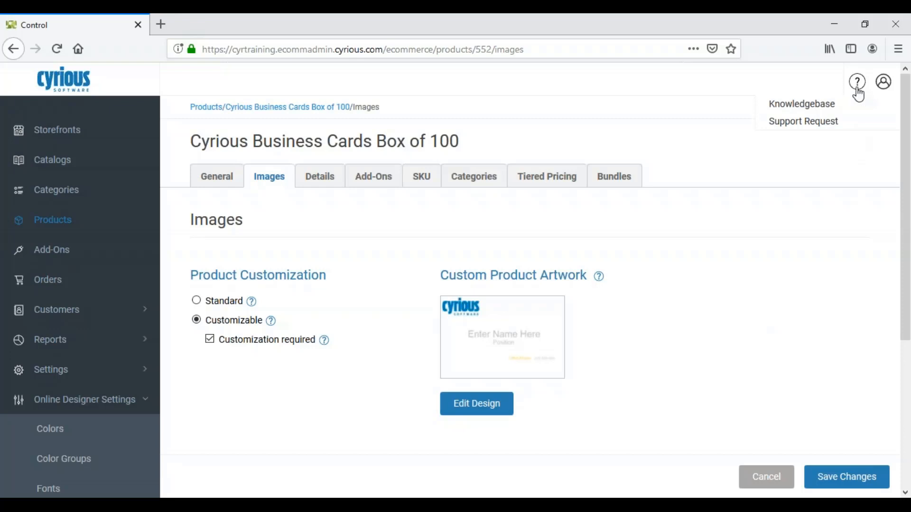